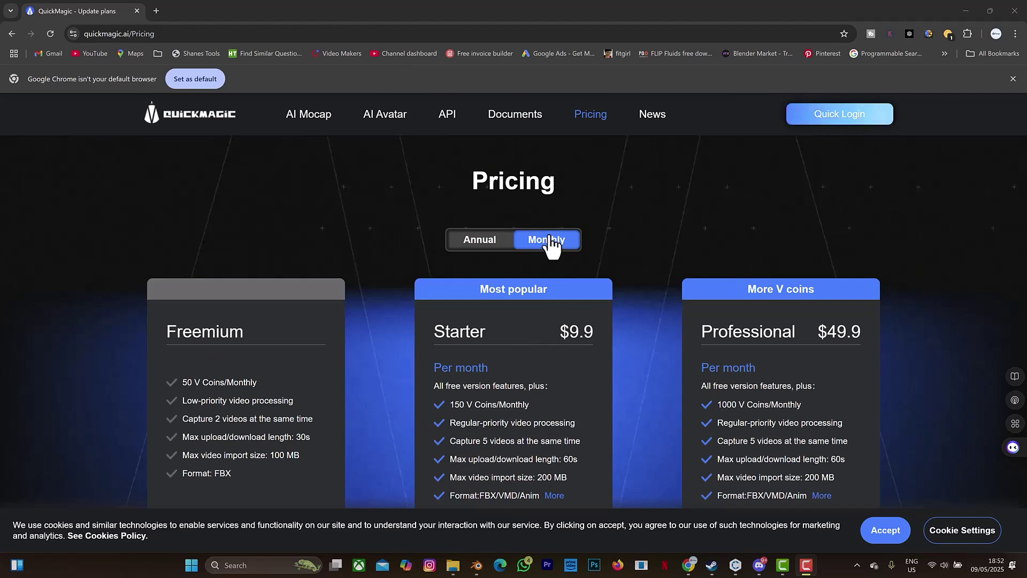
# Log in to QuickMagic and open the video import for AI Mocap
pyautogui.click(850, 122)
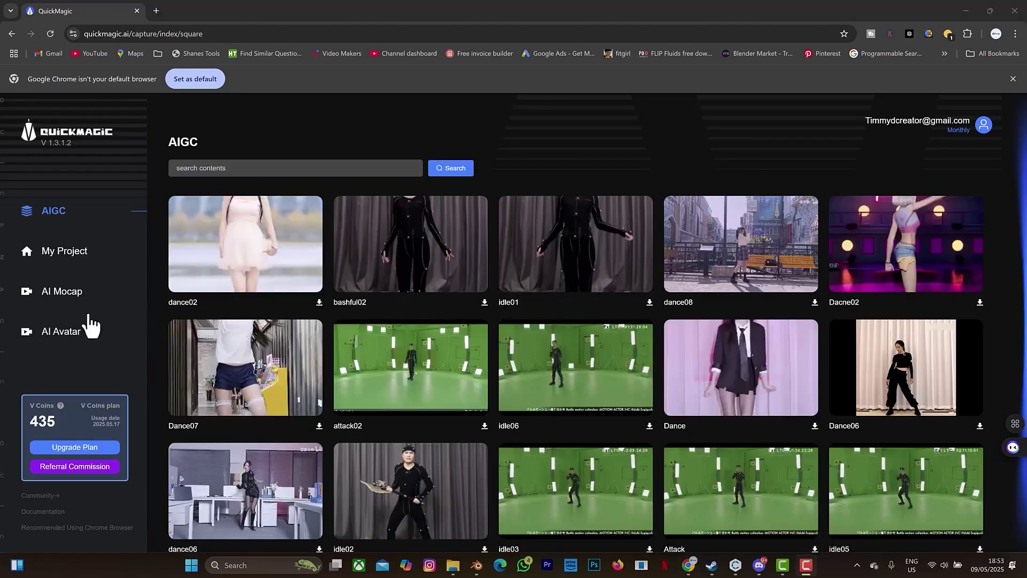
pyautogui.click(66, 294)
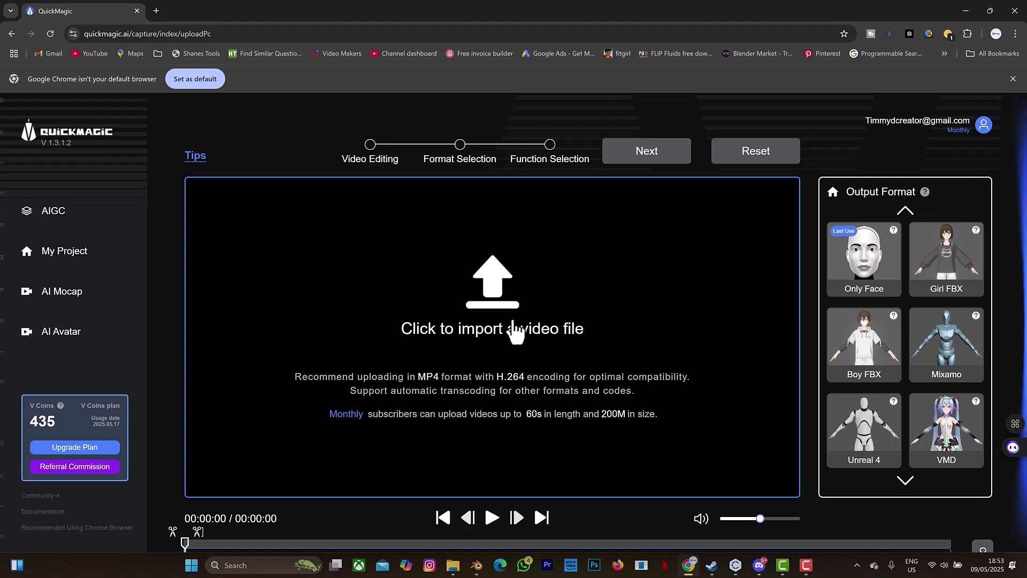
pyautogui.click(515, 332)
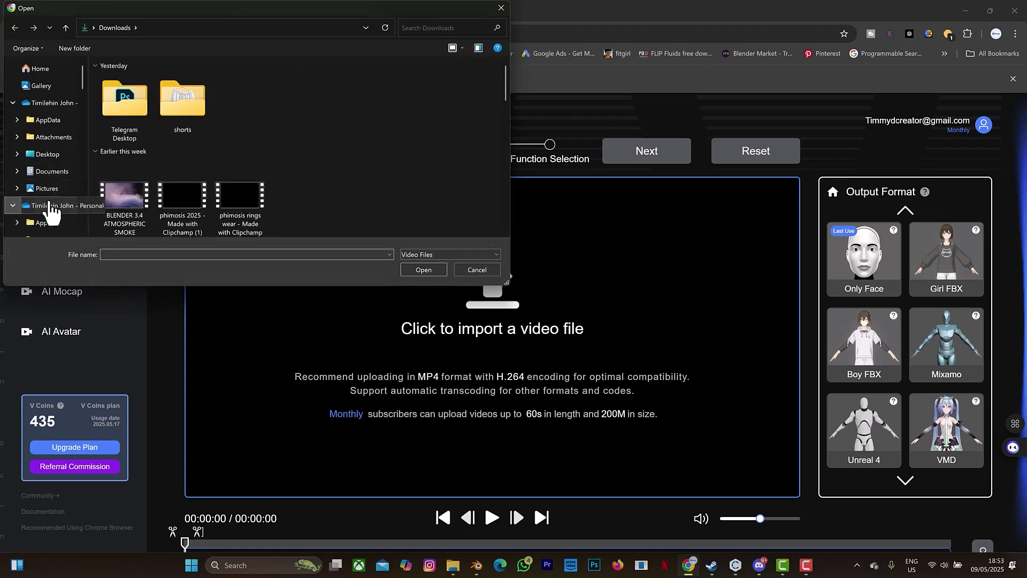
# Import the video IMG_4359 from the Telegram Desktop folder in Downloads and transcode it automatically
pyautogui.scroll(-5, 51, 209)
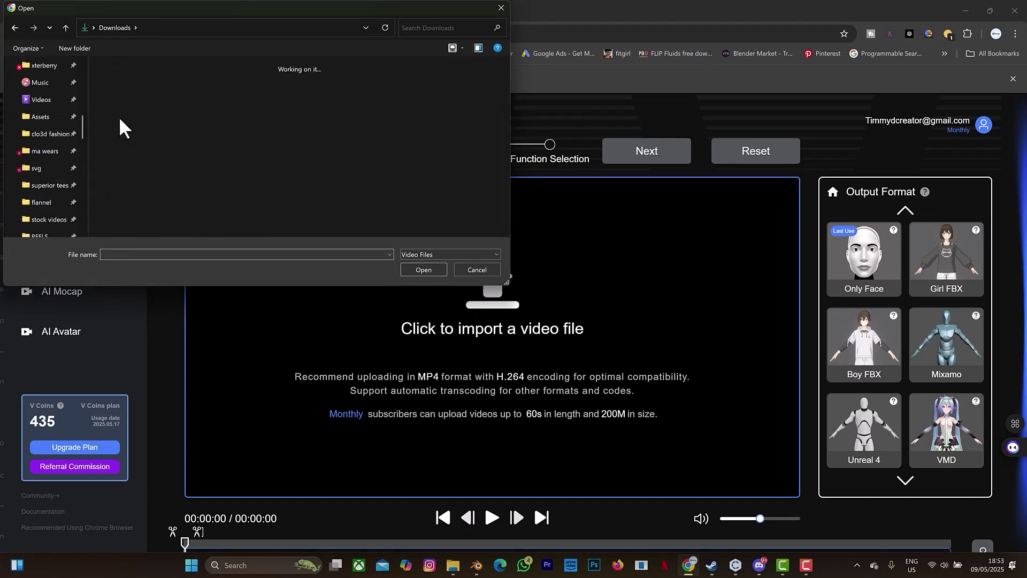
pyautogui.doubleClick(118, 118)
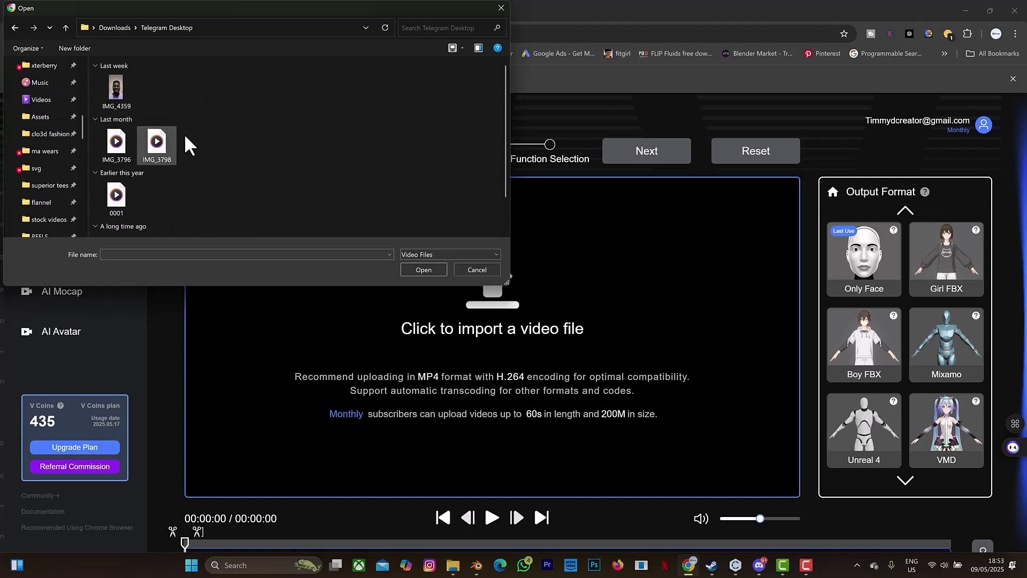
pyautogui.click(123, 99)
pyautogui.scroll(-1, 129, 138)
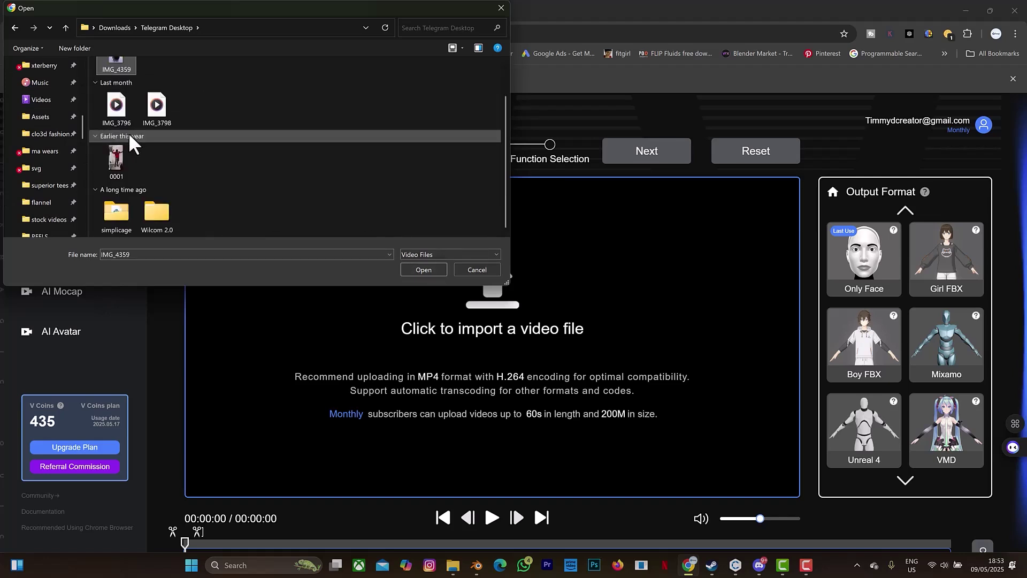
pyautogui.scroll(1, 139, 107)
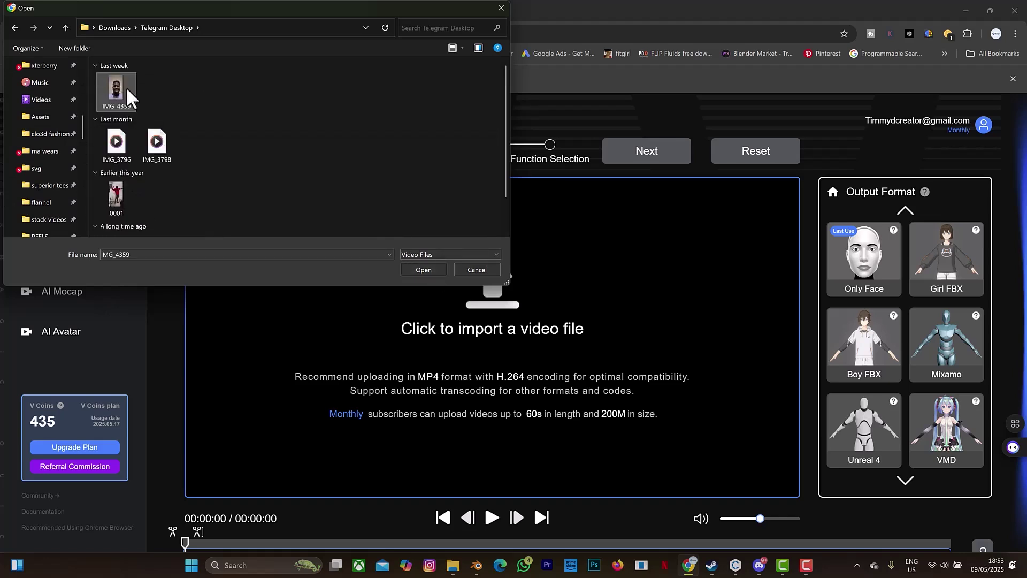
pyautogui.click(421, 272)
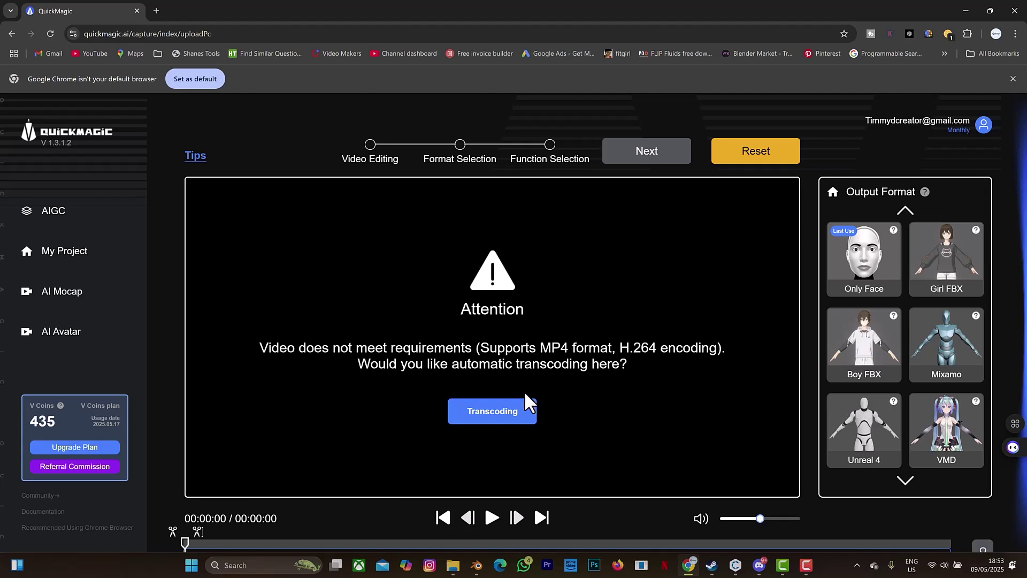
pyautogui.click(517, 419)
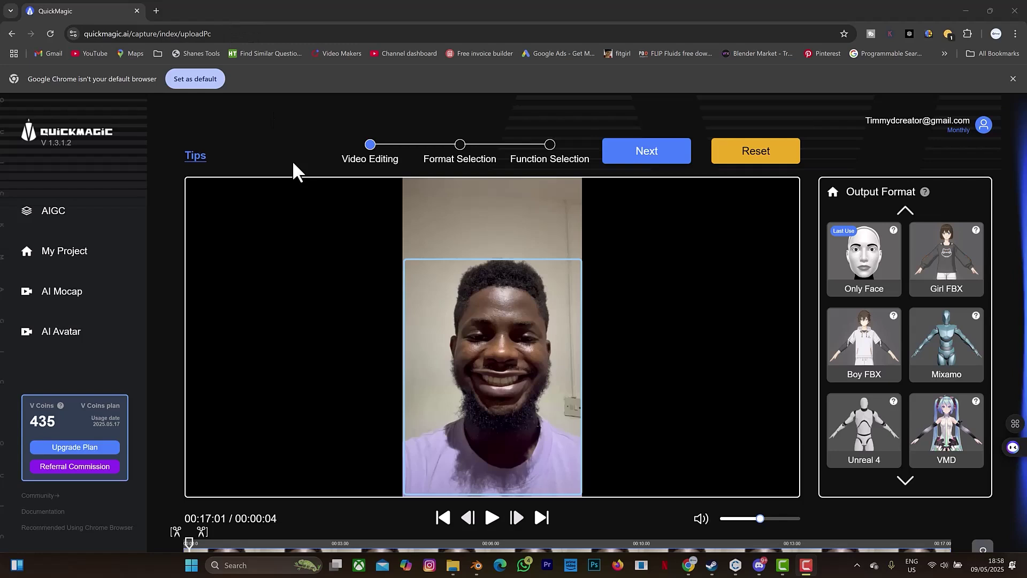
# Assign the Only Face output format to the person in the video
pyautogui.click(856, 289)
pyautogui.scroll(-1, 883, 308)
pyautogui.scroll(1, 885, 304)
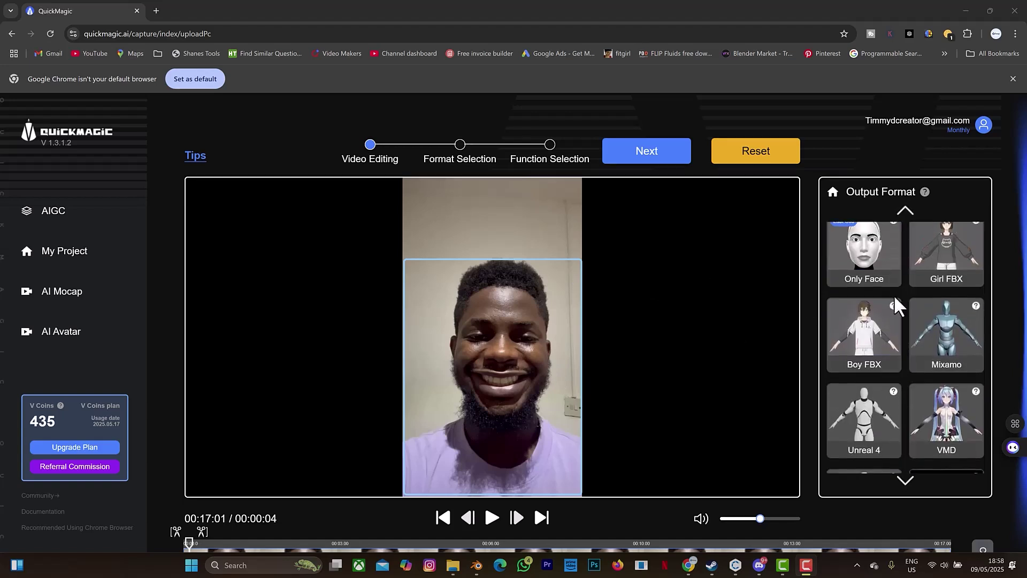
pyautogui.moveTo(849, 278); pyautogui.dragTo(506, 358)
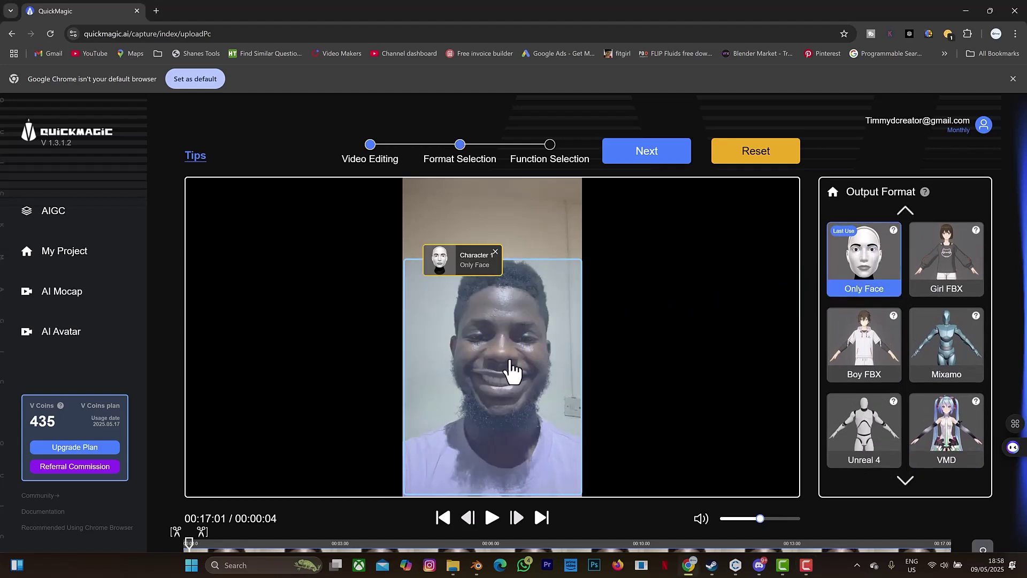
# Generate the motion for IMG_4359 with the Face function and the Only Face export format
pyautogui.click(644, 151)
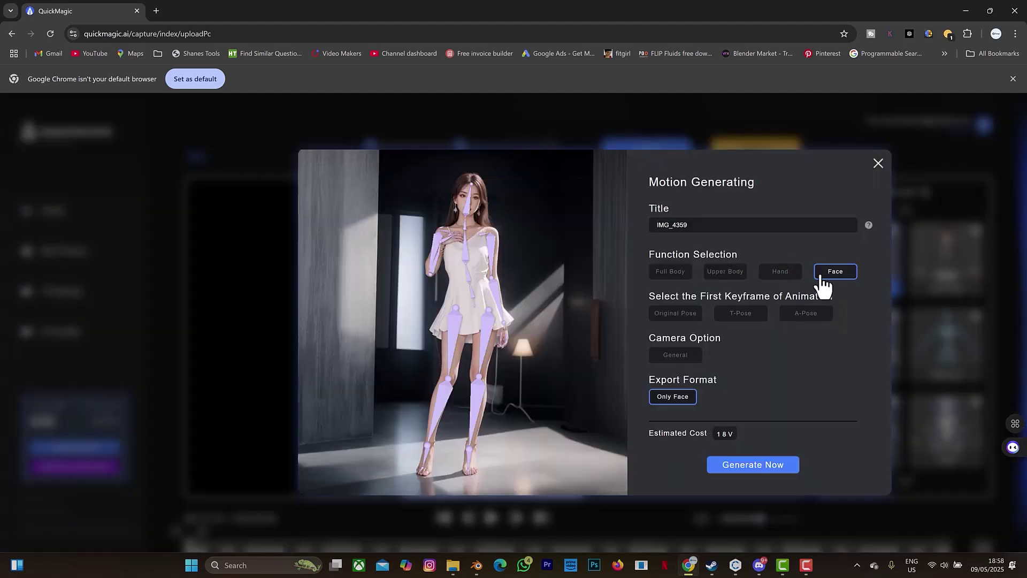
pyautogui.click(749, 272)
pyautogui.click(771, 469)
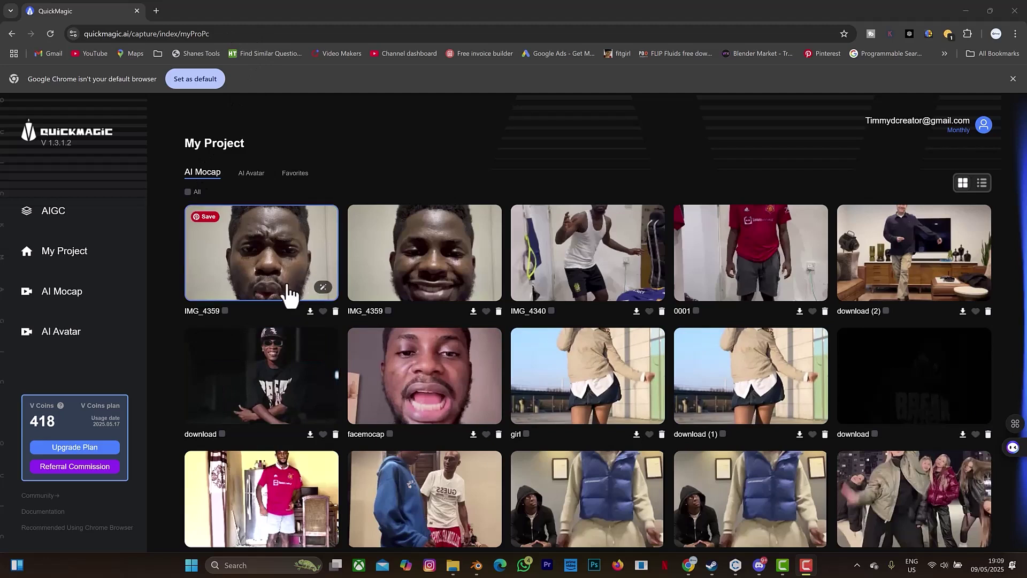
# Open the newest IMG_4359 project, play its face animation preview and download the result
pyautogui.click(273, 270)
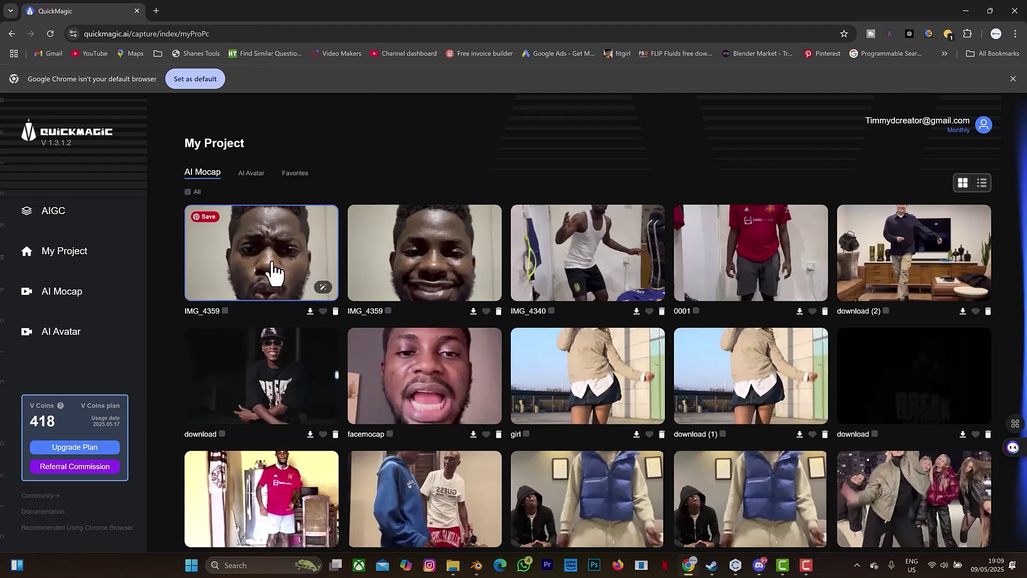
pyautogui.click(293, 296)
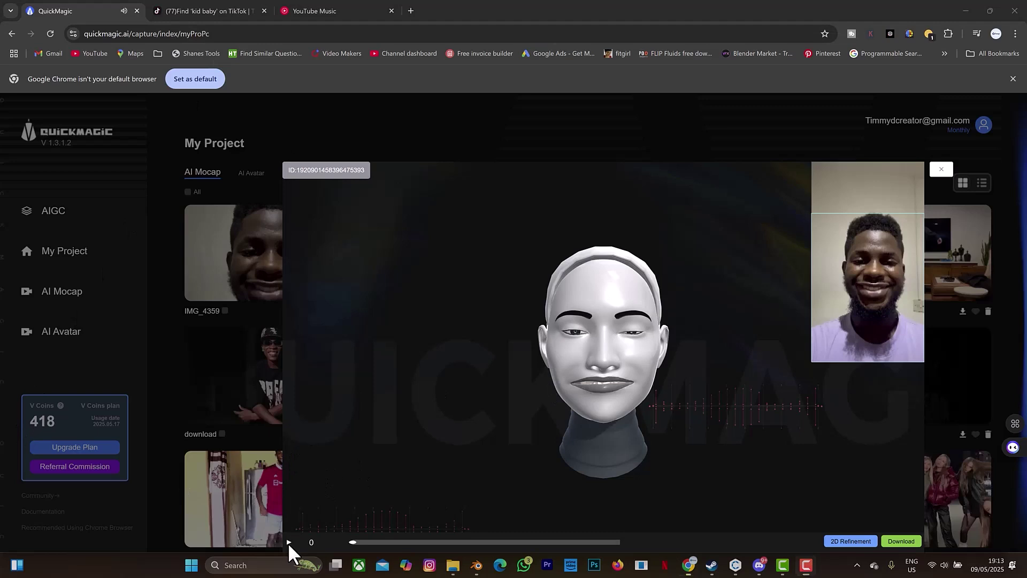
pyautogui.click(287, 542)
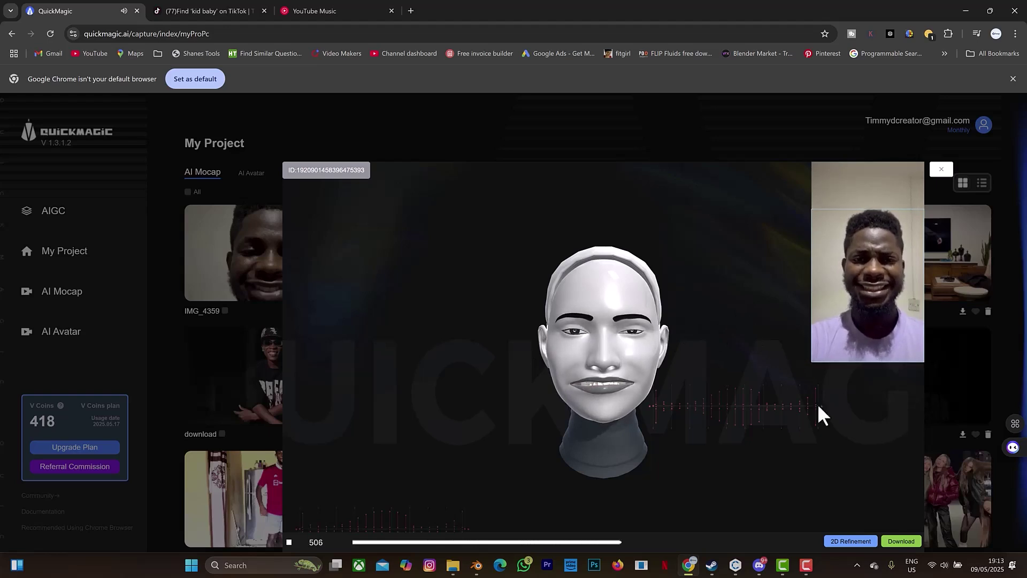
pyautogui.click(904, 540)
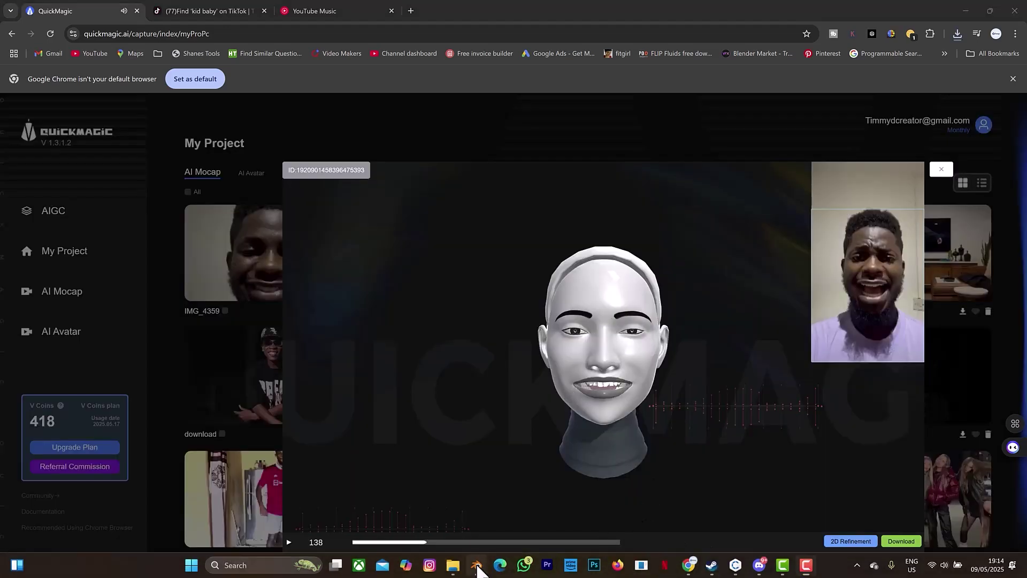
# Switch to Blender and add a facial rig to the HumGen human through its Expression settings
pyautogui.click(477, 566)
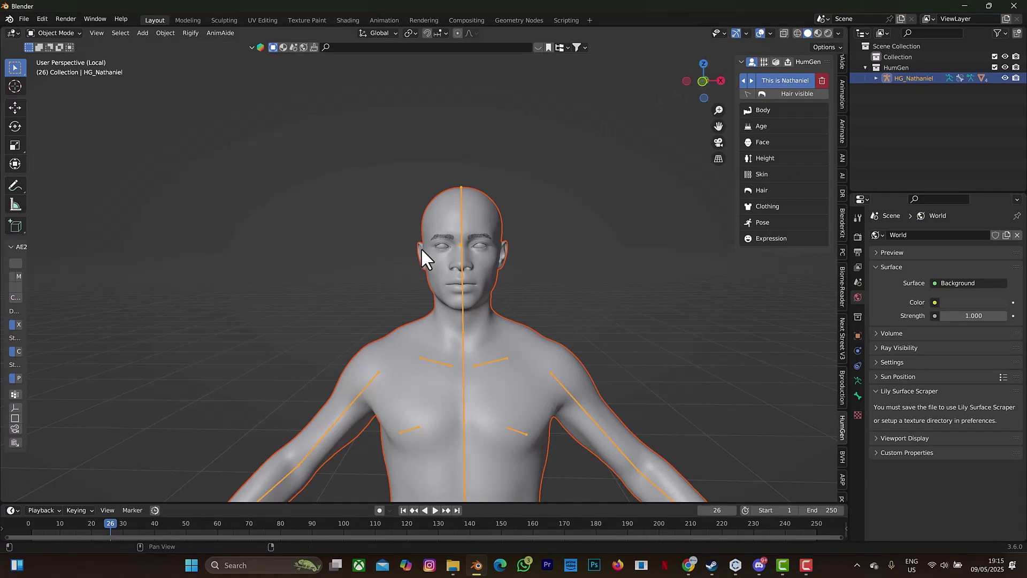
pyautogui.click(771, 239)
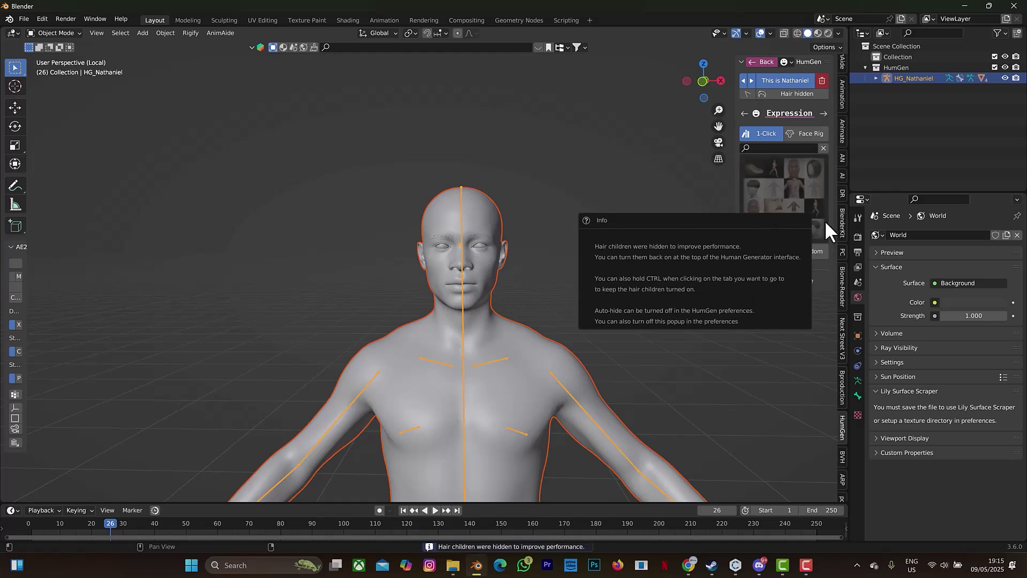
pyautogui.click(794, 132)
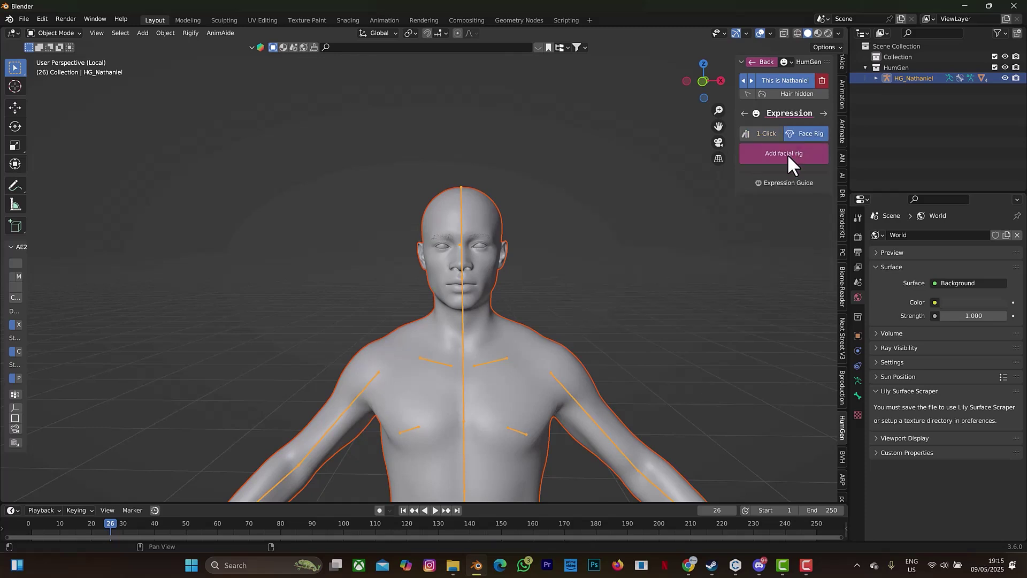
pyautogui.click(787, 154)
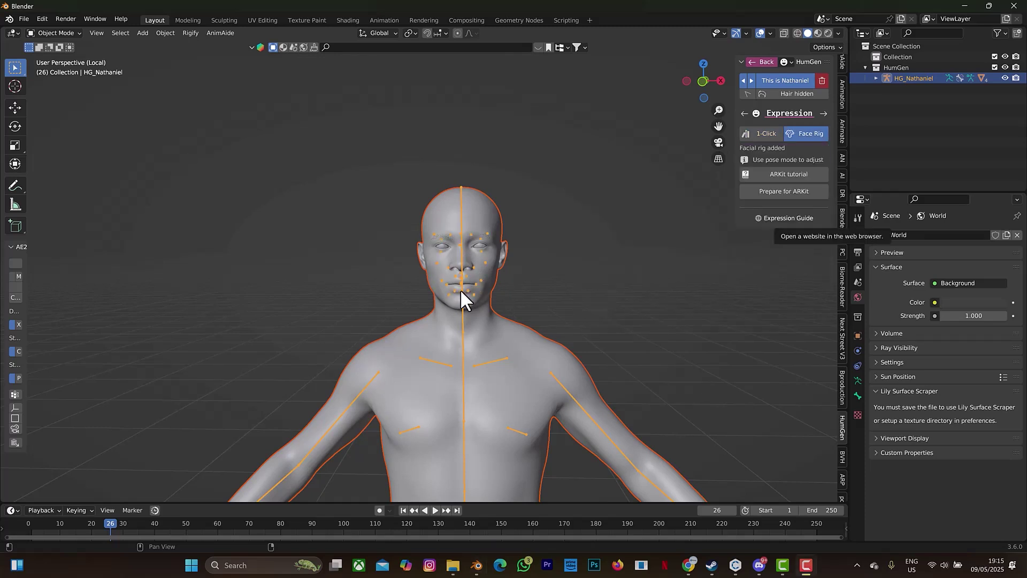
# Import IMG_4359_UE_Face.fbx from the Downloads folder into Collection, sorting the files by modified date to find it
pyautogui.click(896, 55)
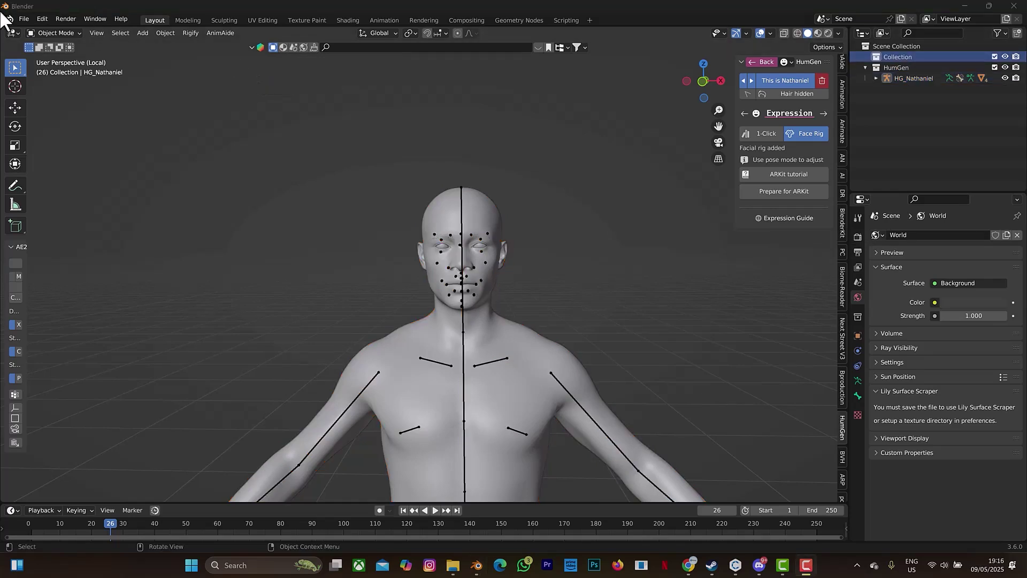
pyautogui.click(25, 18)
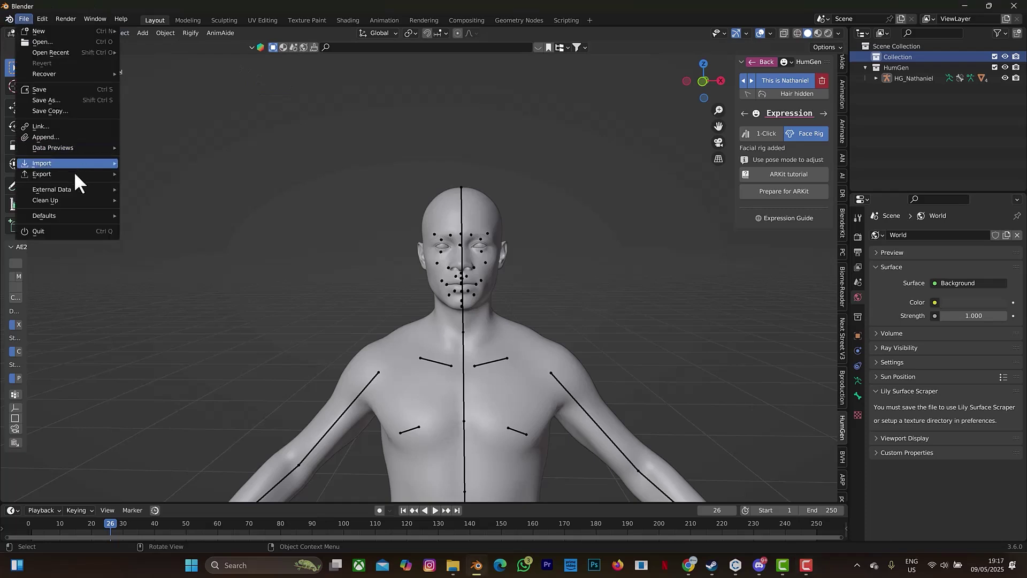
pyautogui.moveTo(76, 163)
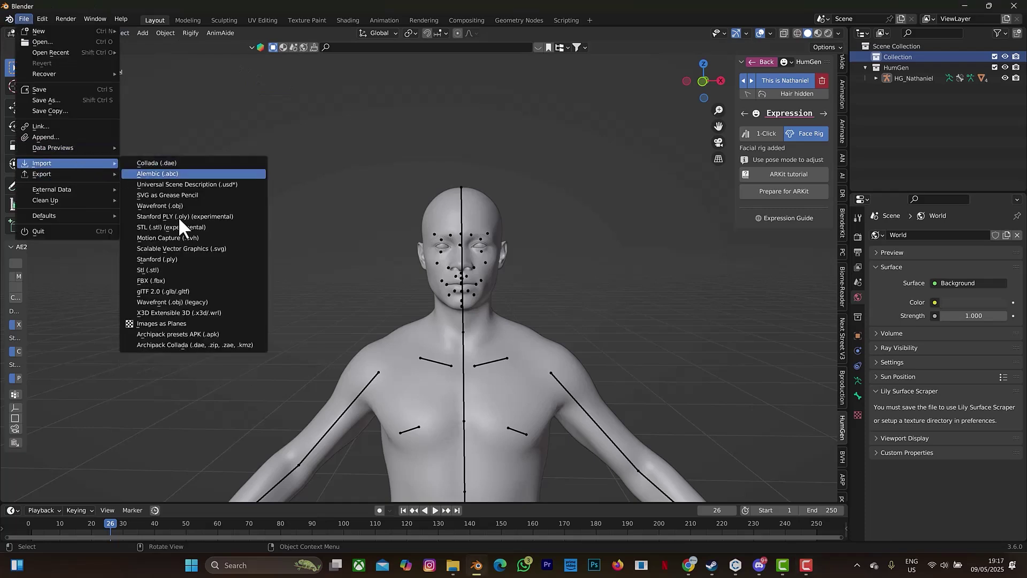
pyautogui.click(167, 280)
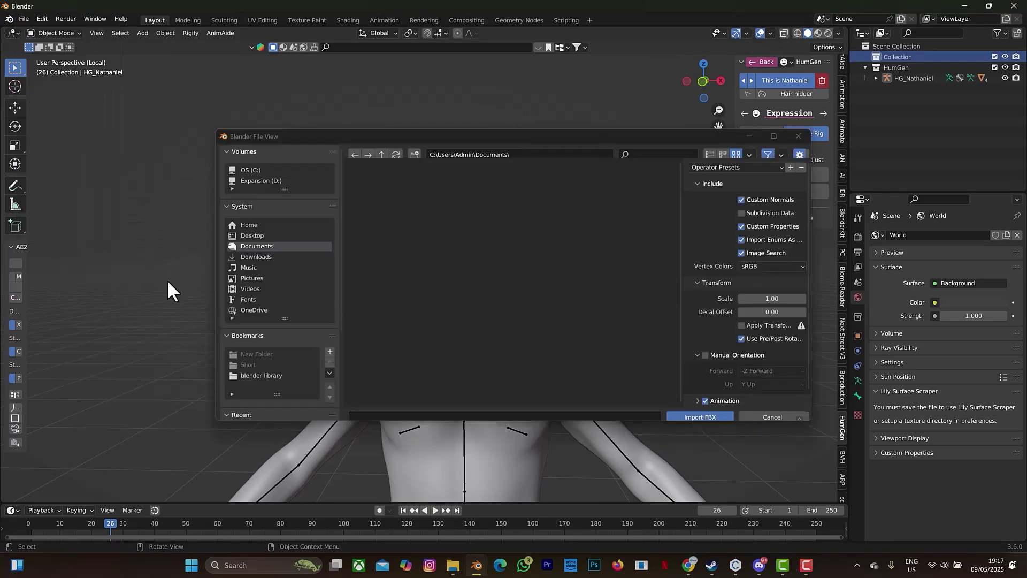
pyautogui.click(259, 255)
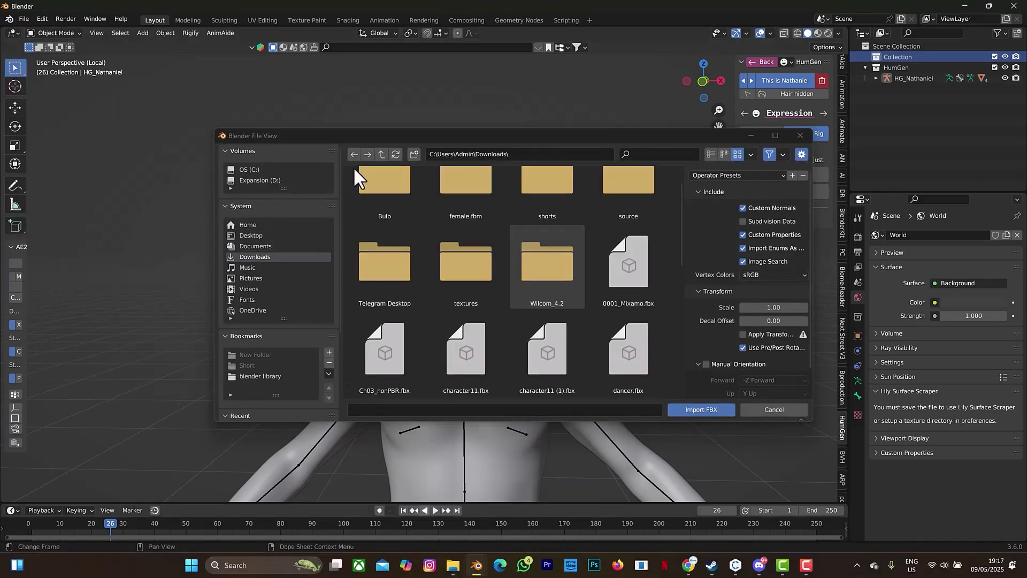
pyautogui.click(398, 153)
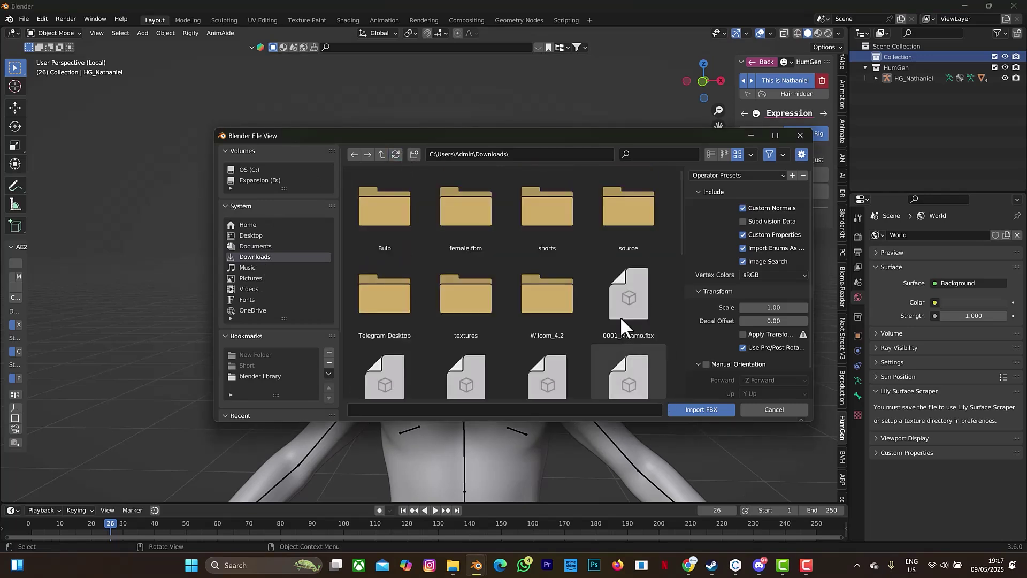
pyautogui.click(749, 154)
pyautogui.click(774, 224)
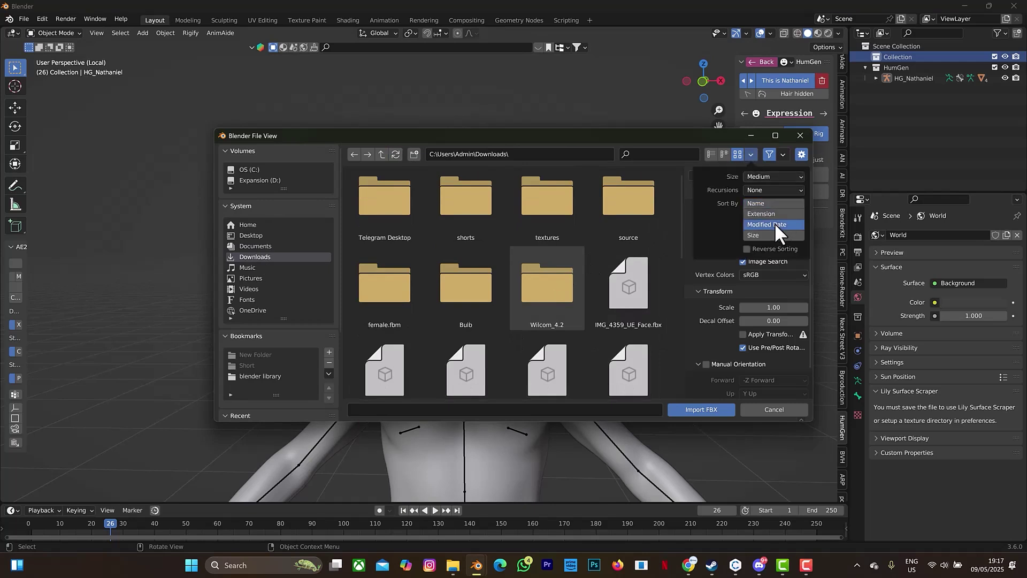
pyautogui.click(617, 313)
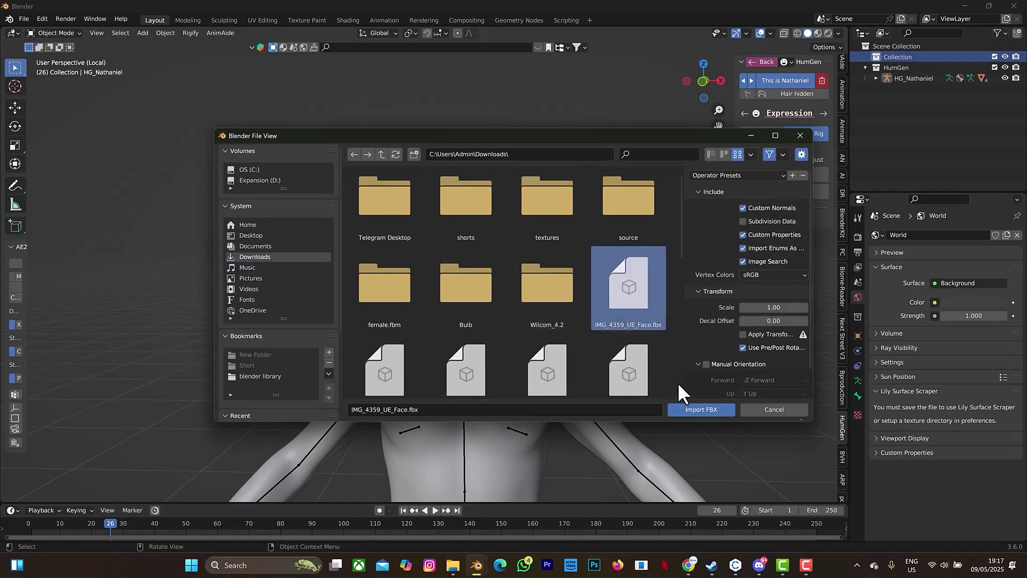
pyautogui.click(696, 409)
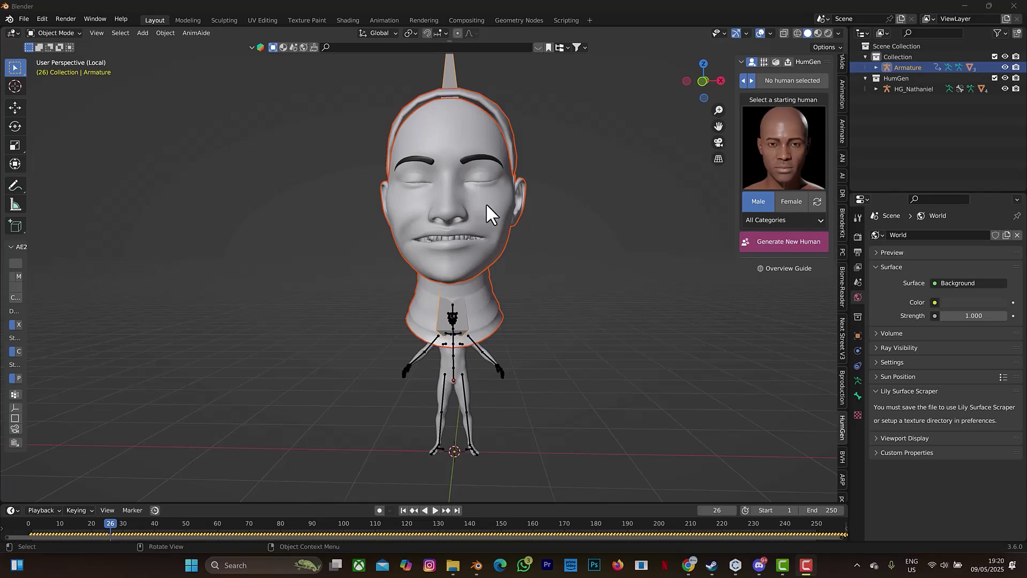
# Move the imported armature together with its body, face and helmet meshes along the negative X axis, clear of the HumGen human
pyautogui.click(875, 67)
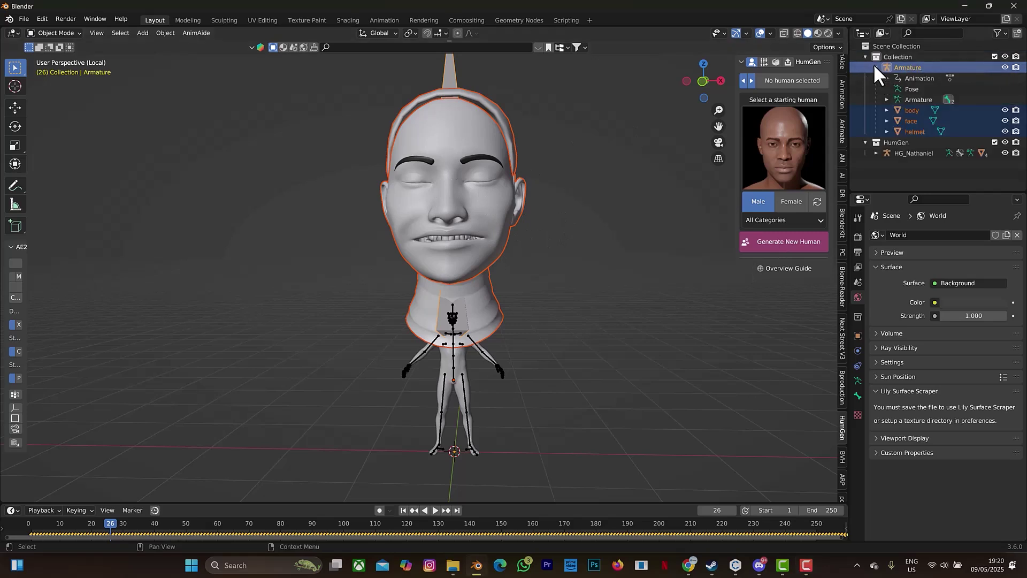
pyautogui.click(890, 68)
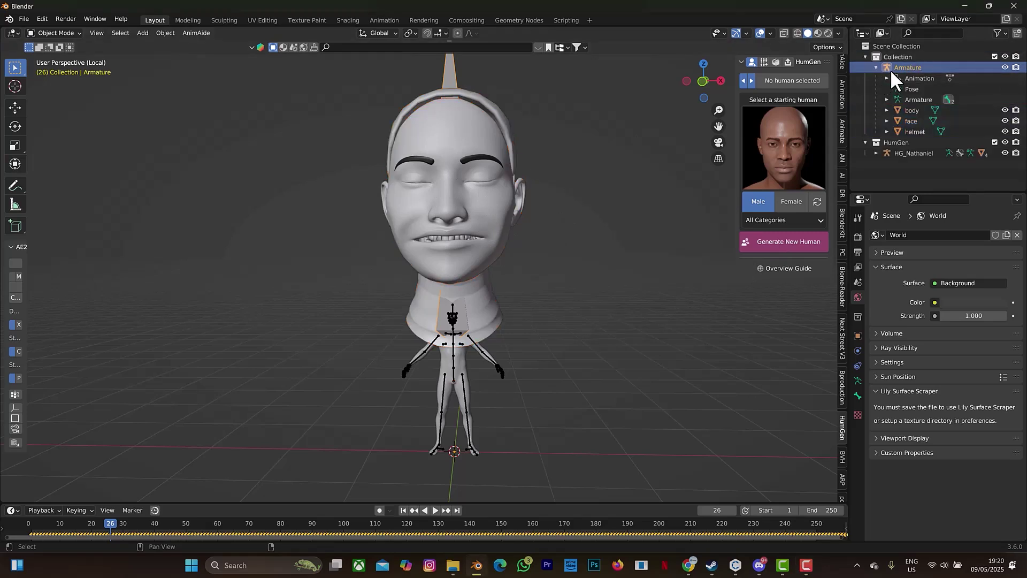
pyautogui.keyDown('shift'); pyautogui.click(911, 129); pyautogui.keyUp('shift')
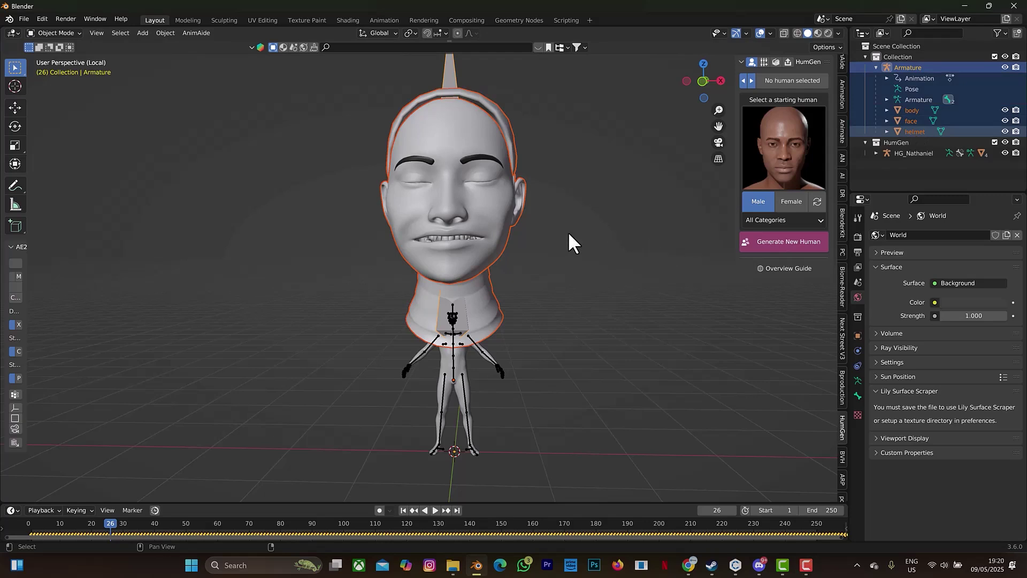
pyautogui.press('g')
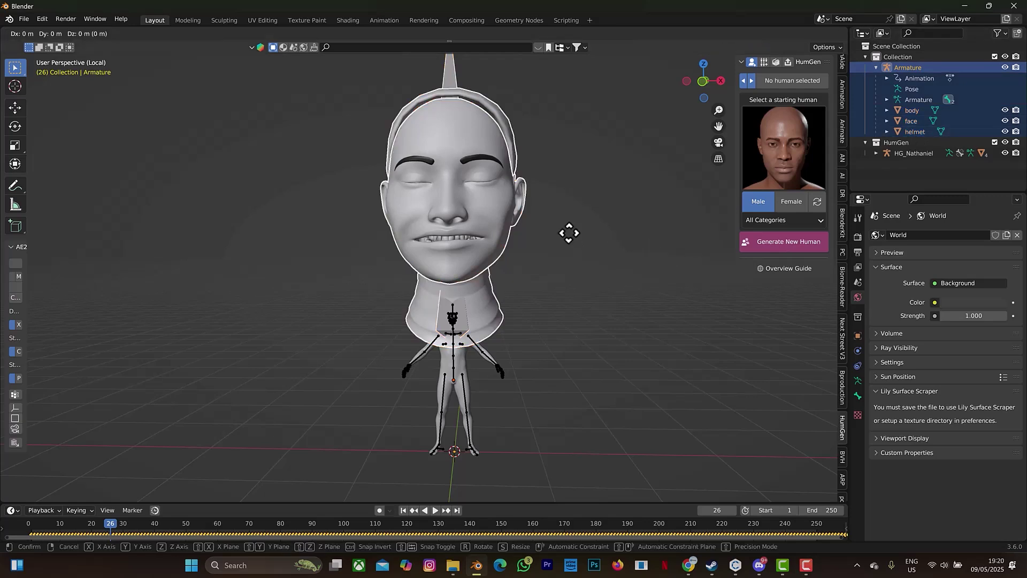
pyautogui.press('x')
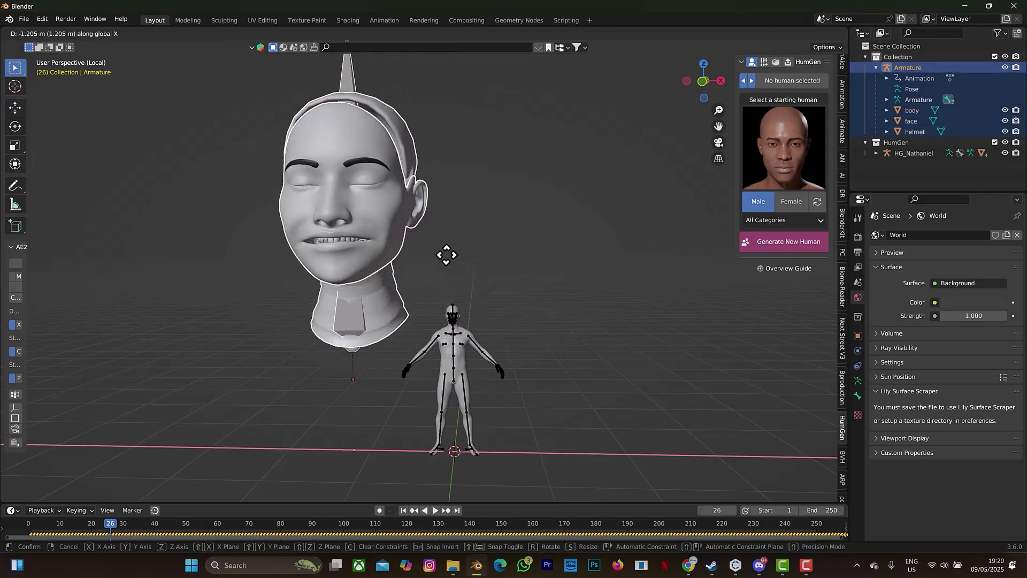
pyautogui.click(446, 253)
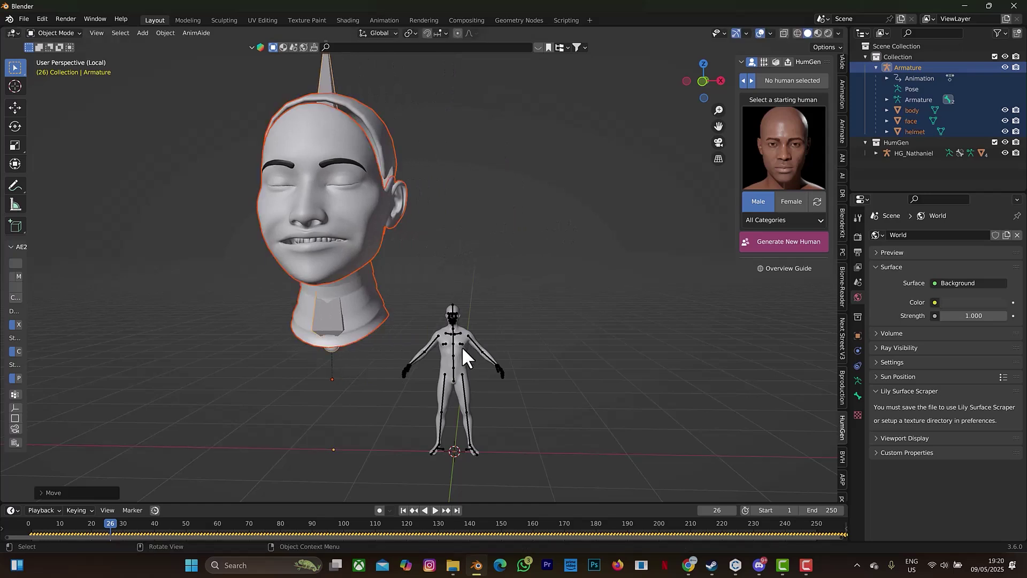
# Prepare the HumGen human's facial rig for ARKit with the Left and Right (Default ARKit) suffix
pyautogui.scroll(4, 461, 345)
pyautogui.click(494, 366)
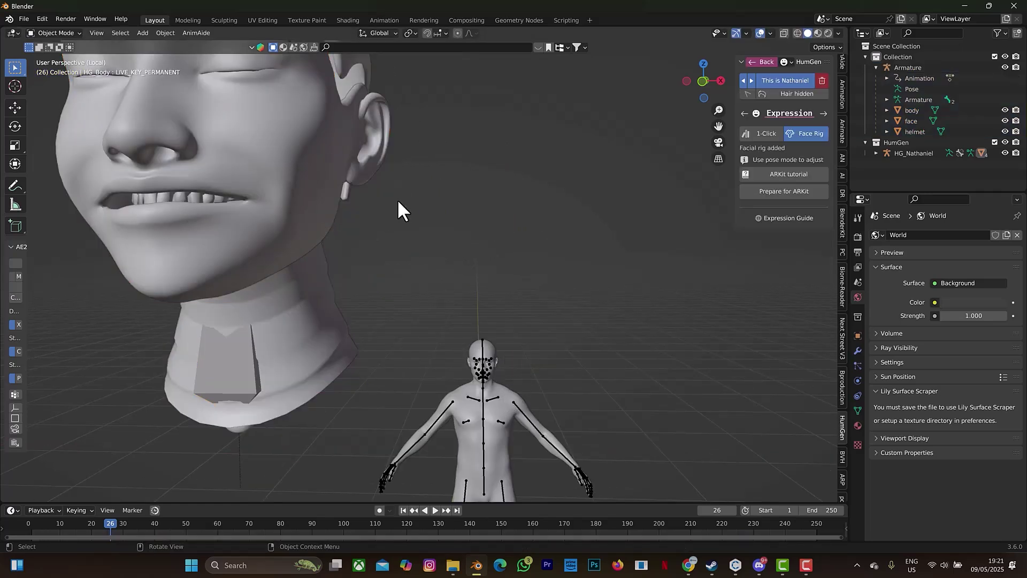
pyautogui.click(782, 191)
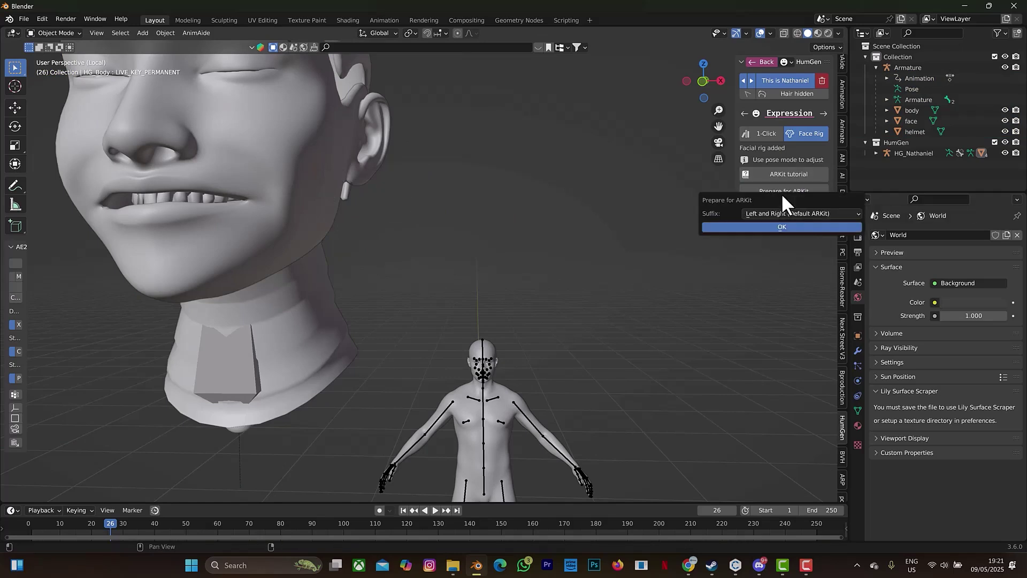
pyautogui.click(772, 228)
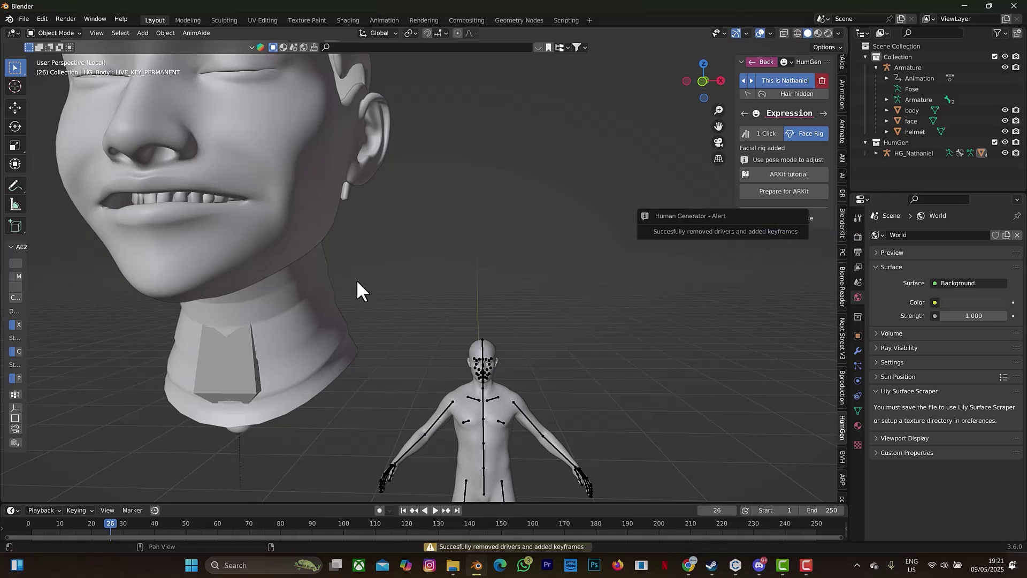
# Select the imported face mesh, enlarge the timeline and set the scene's end frame to 515 to cover all its keyframes
pyautogui.click(290, 221)
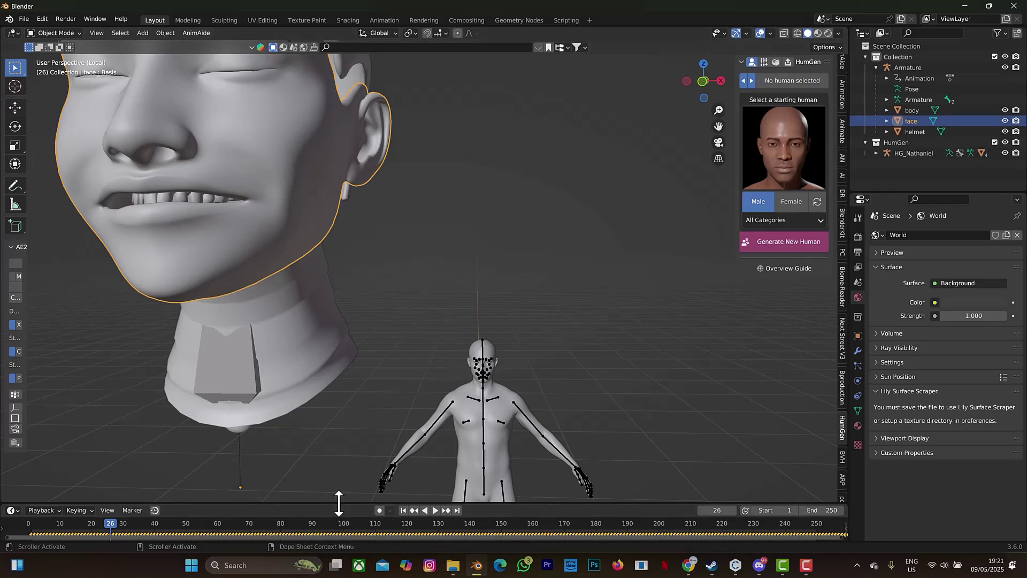
pyautogui.moveTo(339, 502)
pyautogui.mouseDown()
pyautogui.moveTo(346, 466)
pyautogui.moveTo(338, 518)
pyautogui.moveTo(343, 497)
pyautogui.mouseUp()
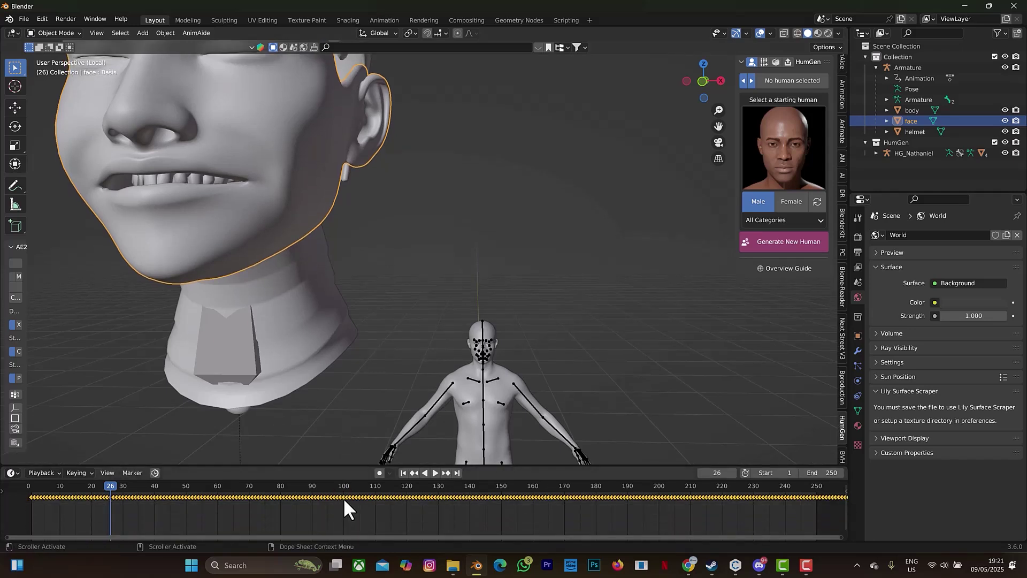
pyautogui.click(822, 473)
pyautogui.write('490')
pyautogui.press('Return')
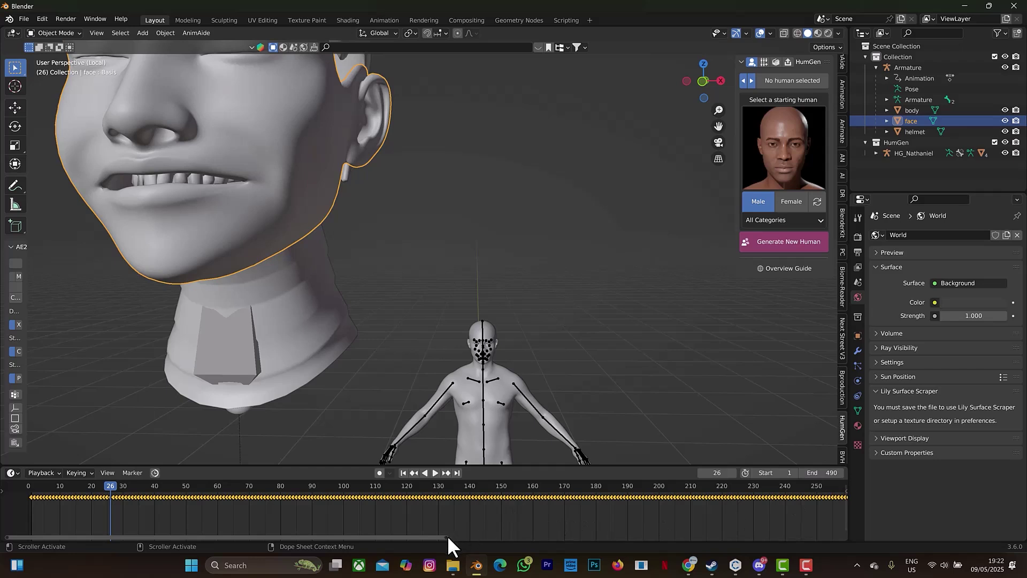
pyautogui.moveTo(447, 535); pyautogui.dragTo(865, 503)
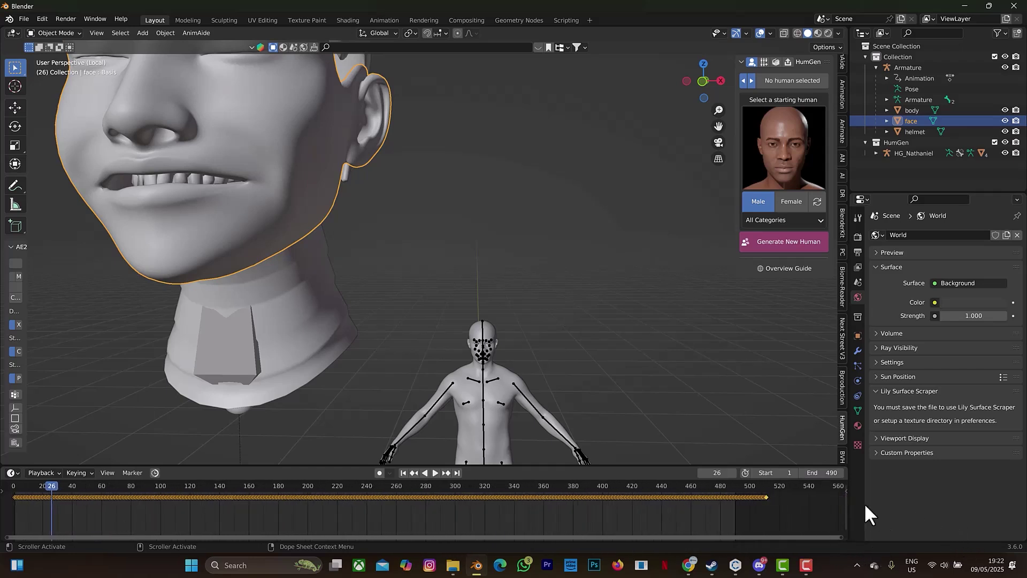
pyautogui.click(821, 474)
pyautogui.write('515')
pyautogui.press('Return')
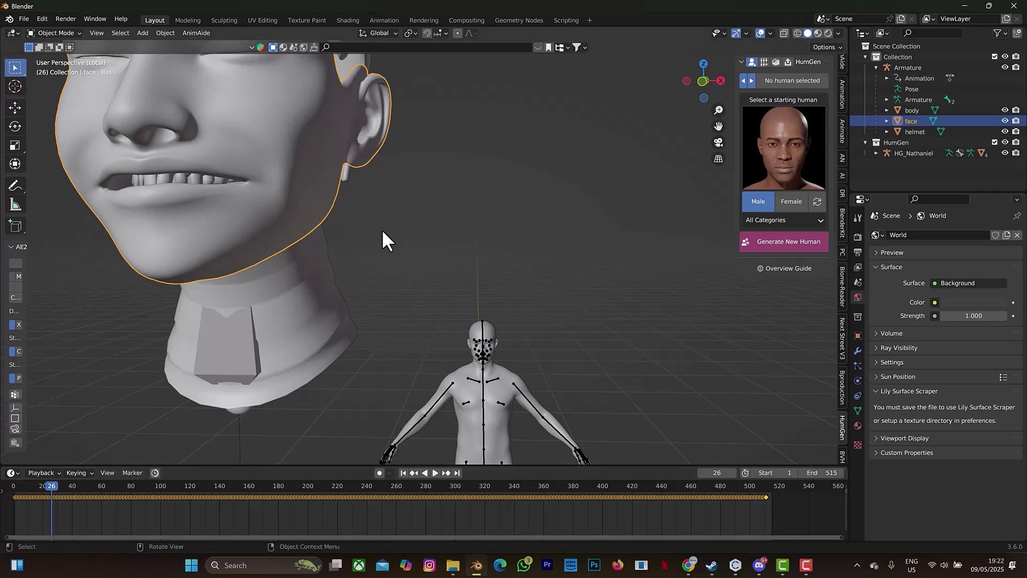
# Paste the imported face's copied keyframes onto the HumGen body at frame 1 and hide the imported model's Collection
pyautogui.click(495, 437)
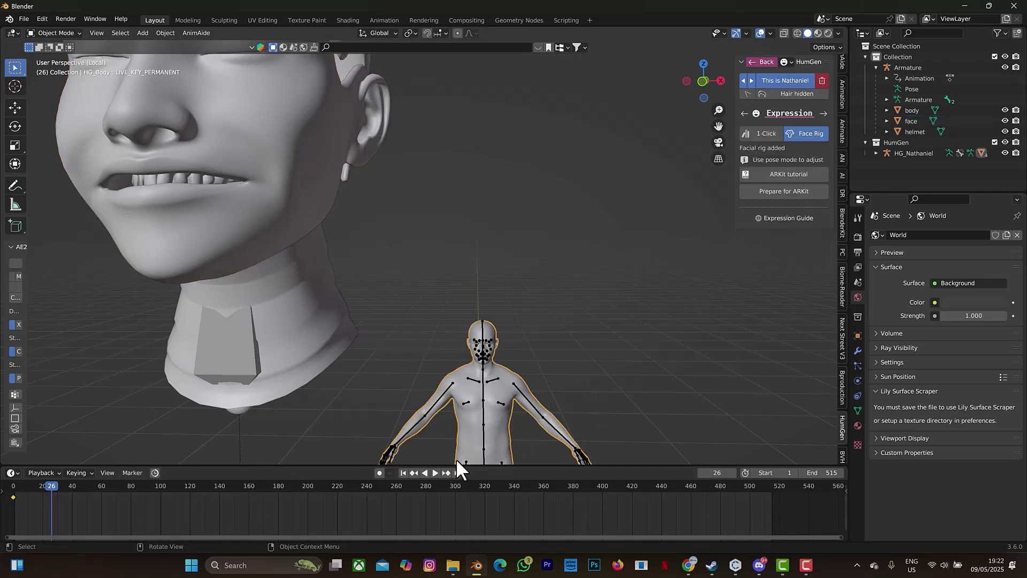
pyautogui.click(406, 472)
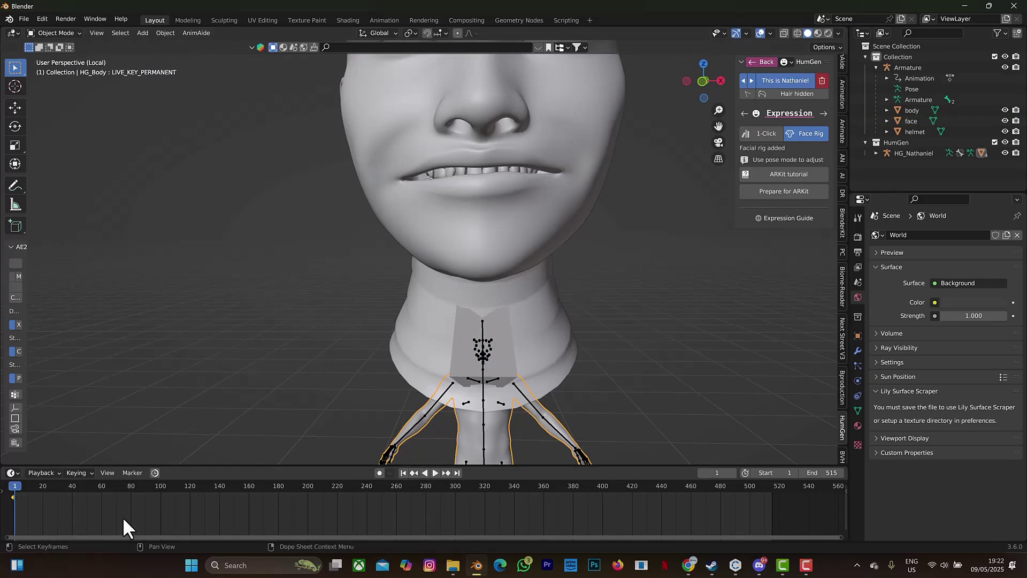
pyautogui.hotkey('ctrl', 'v')
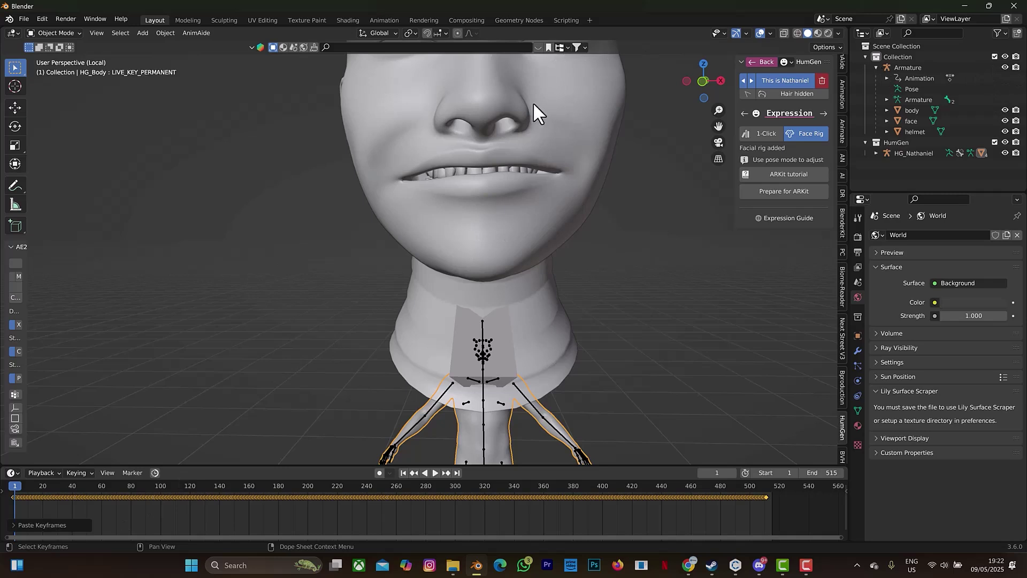
pyautogui.click(1005, 57)
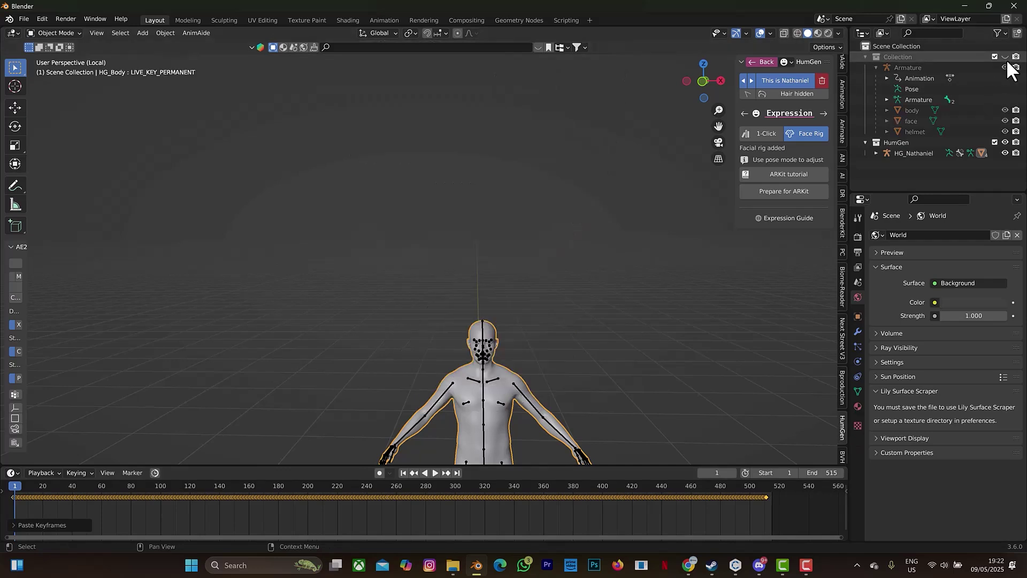